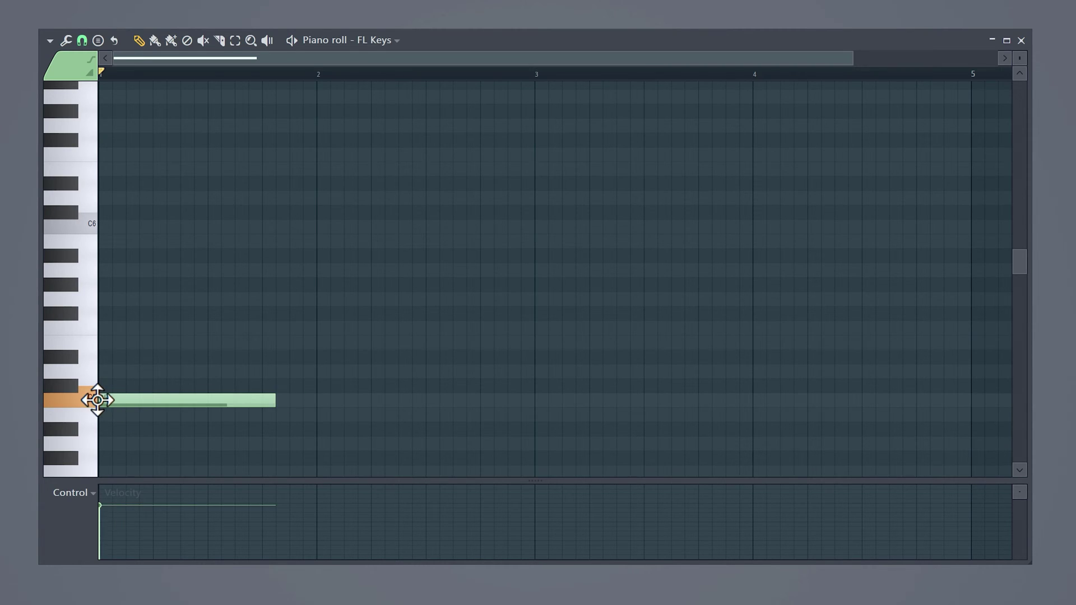
Build a bar-long C5–E5–G5 chord in bar 1 and a D5–F5–A5 chord in bar 2.
{"action": "left_click_drag", "start_coordinate": [276, 400], "coordinate": [314, 400]}
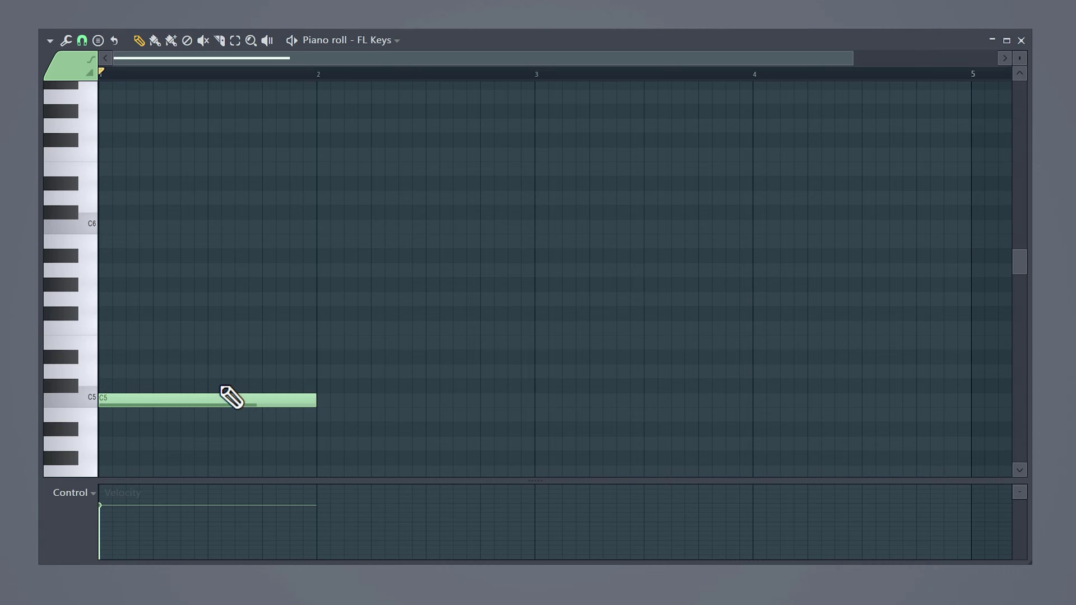
{"action": "left_click", "coordinate": [99, 342]}
{"action": "left_click", "coordinate": [98, 298]}
{"action": "left_click", "coordinate": [324, 371]}
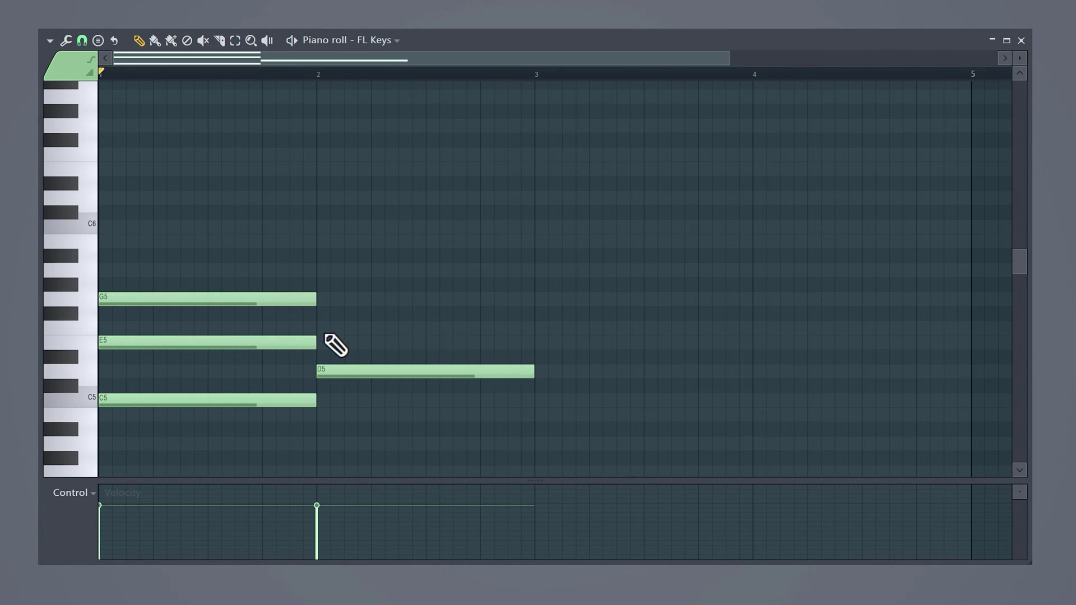
{"action": "left_click", "coordinate": [323, 328]}
{"action": "left_click", "coordinate": [321, 270]}
Duplicate both chords into bars 3–4, add B5 and C6 on top, and play back.
{"action": "left_click_drag", "start_coordinate": [473, 205], "coordinate": [211, 412]}
{"action": "key", "text": "ctrl+b"}
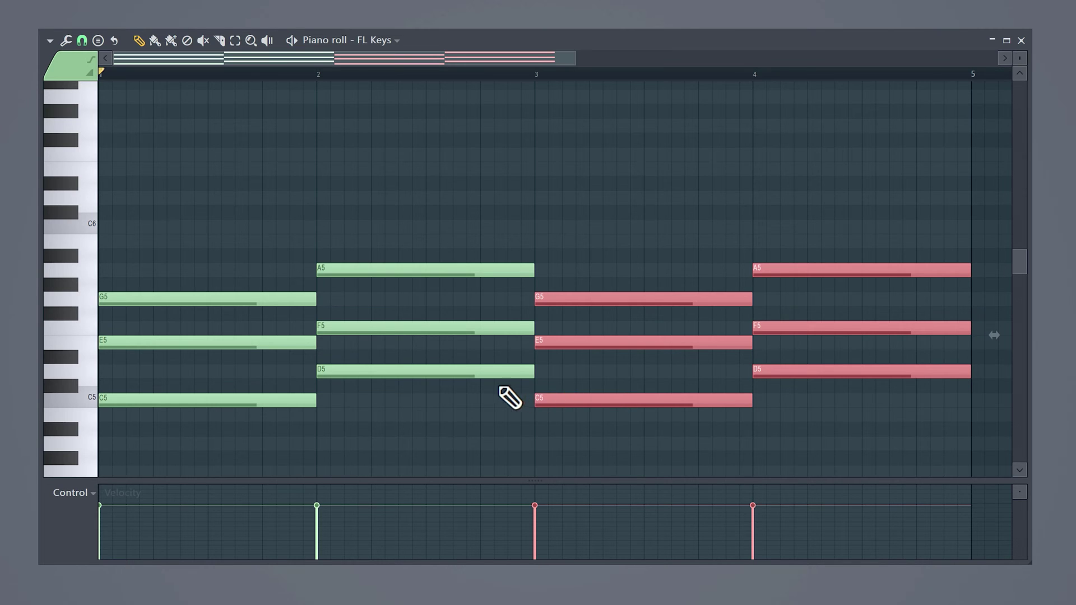
{"action": "left_click", "coordinate": [194, 241]}
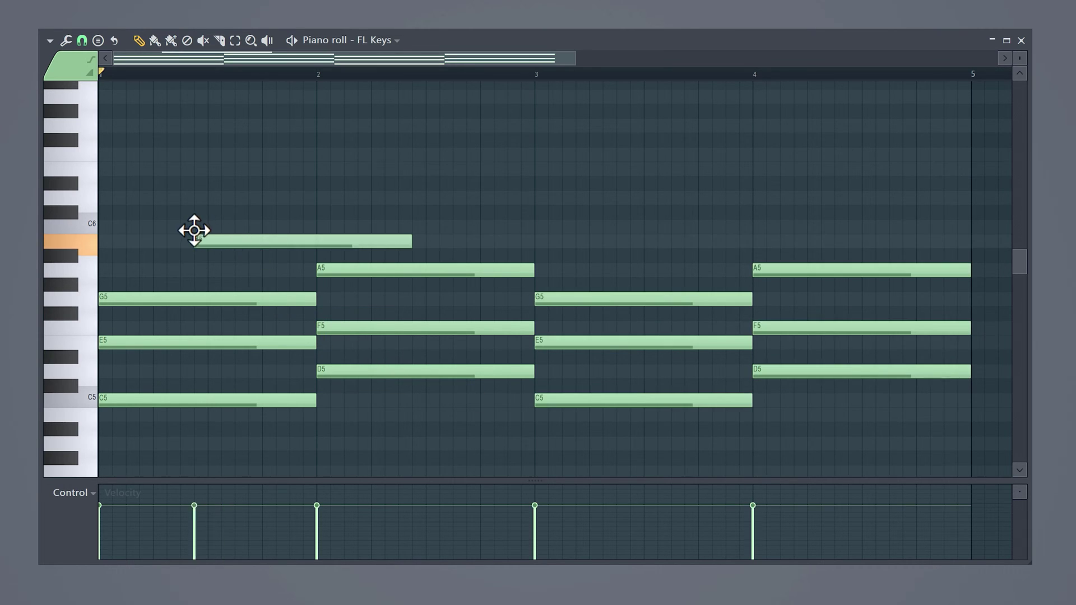
{"action": "left_click", "coordinate": [392, 226]}
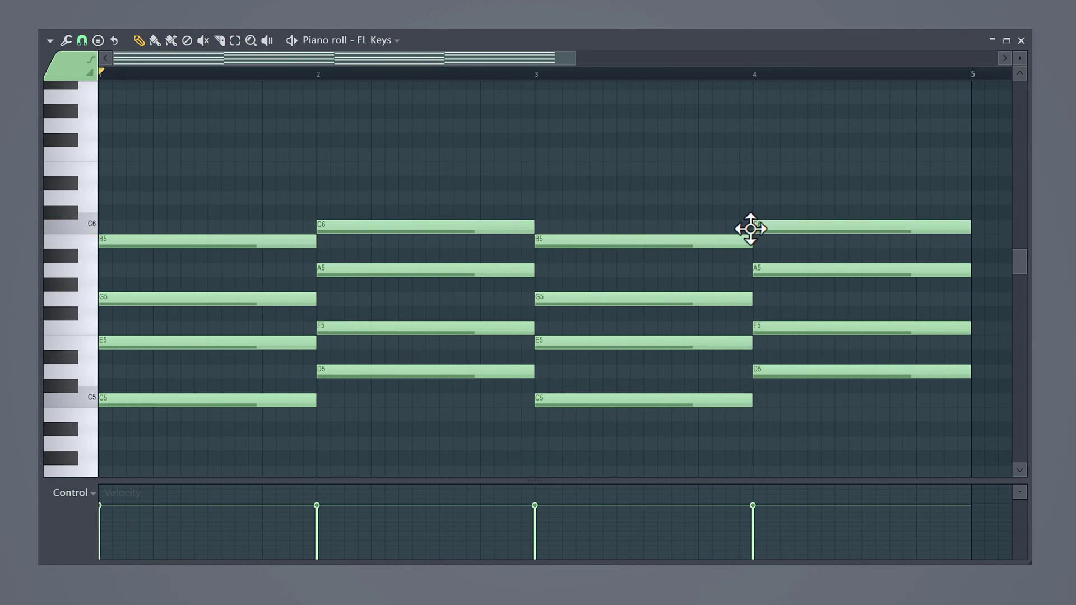
{"action": "key", "text": "space"}
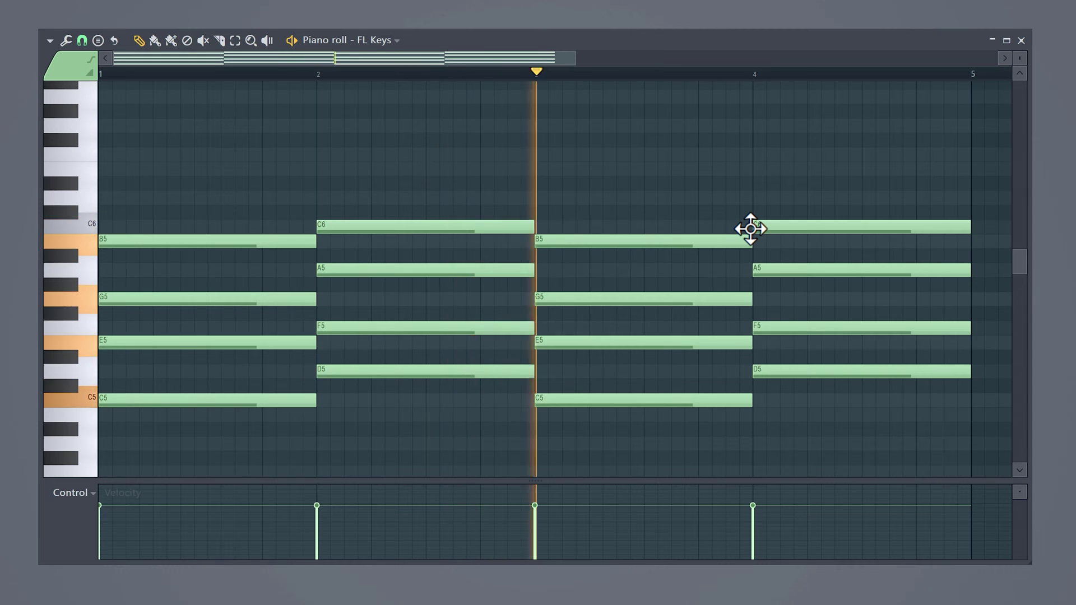
Copy the C5 and D5 notes an octave down to add C4 and D4 bass notes.
{"action": "key", "text": "space"}
{"action": "left_click_drag", "start_coordinate": [216, 435], "coordinate": [872, 375]}
{"action": "scroll", "coordinate": [872, 374], "scroll_direction": "down", "scroll_amount": 4}
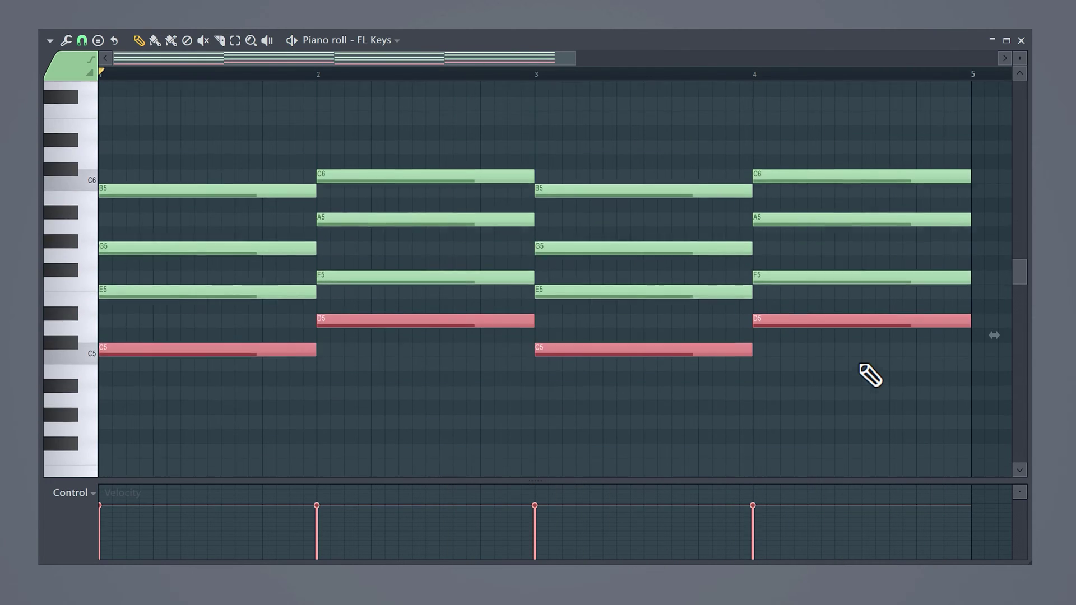
{"action": "left_click_drag", "start_coordinate": [139, 272], "coordinate": [153, 388]}
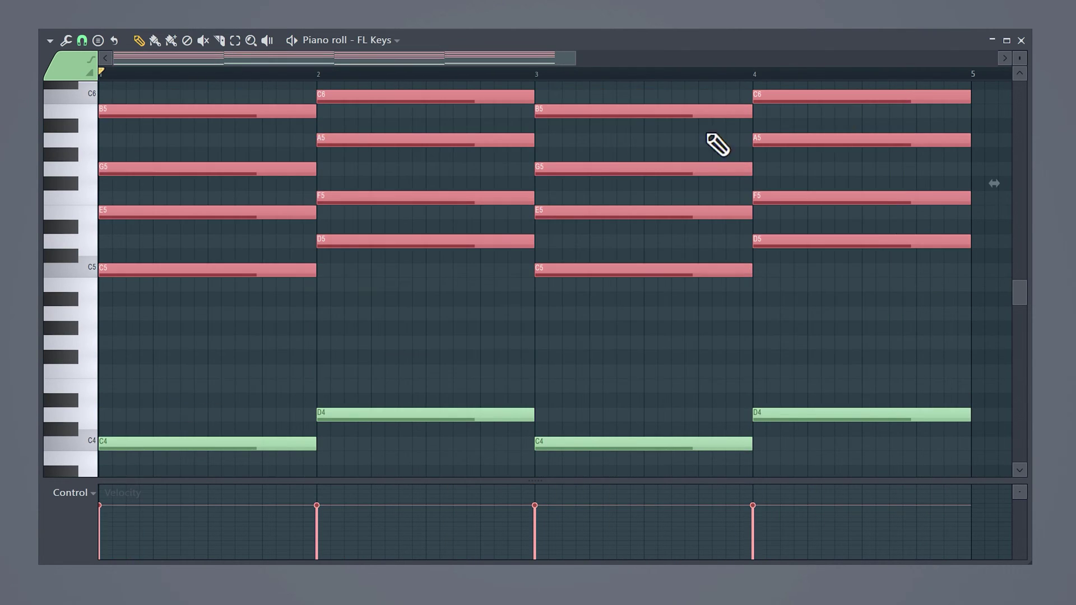
Shorten the chord notes, nudge B5 later, and lower some bar 1 velocities, auditioning each change.
{"action": "left_click_drag", "start_coordinate": [305, 114], "coordinate": [305, 114]}
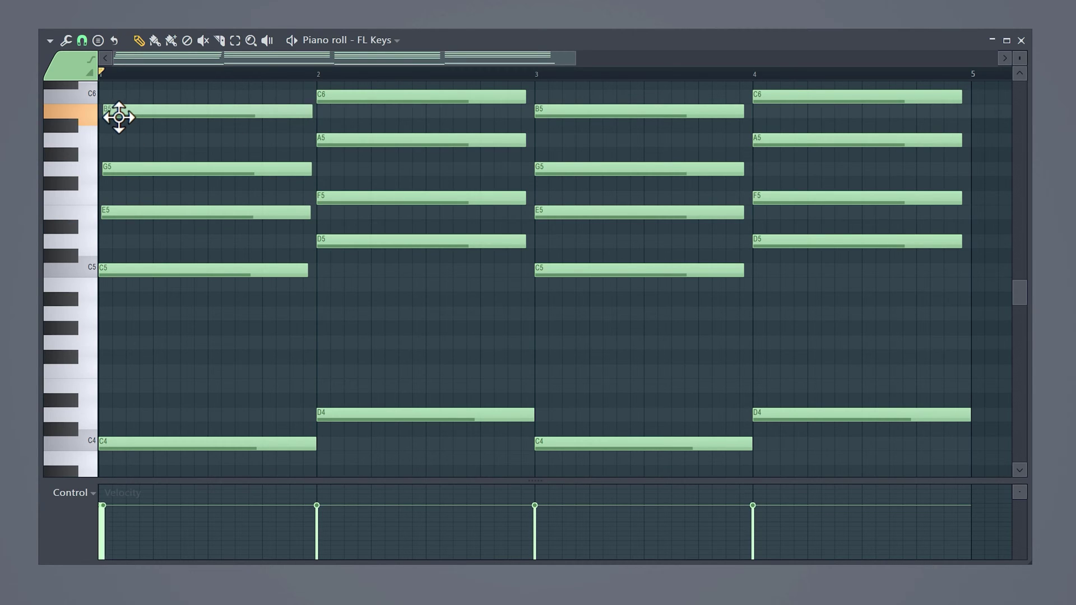
{"action": "left_click_drag", "start_coordinate": [119, 117], "coordinate": [122, 117]}
{"action": "key", "text": "space"}
{"action": "key", "text": "space"}
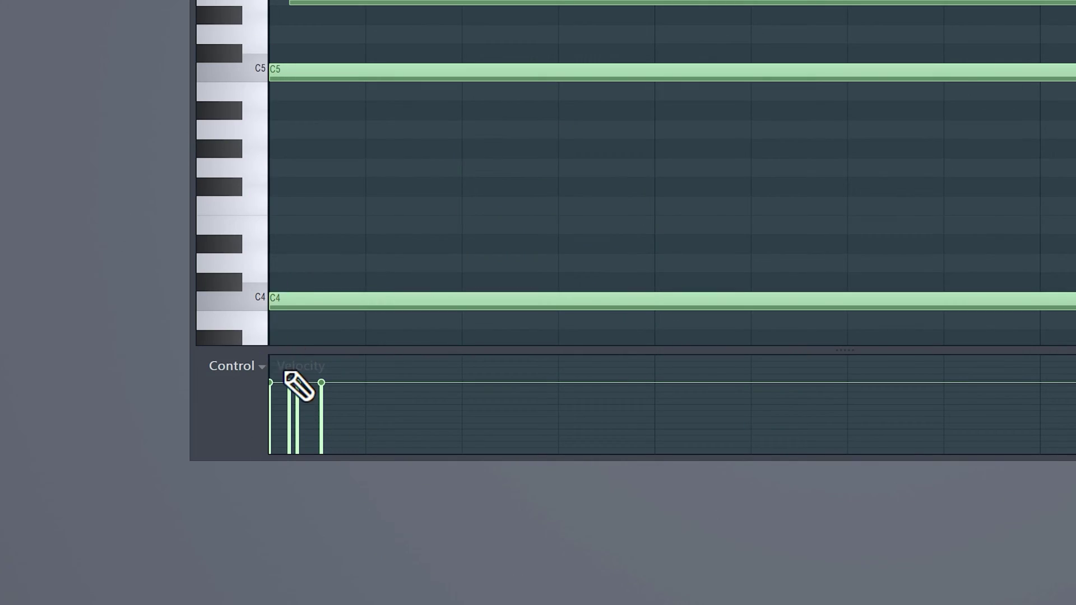
{"action": "left_click_drag", "start_coordinate": [289, 398], "coordinate": [341, 383]}
{"action": "key", "text": "space"}
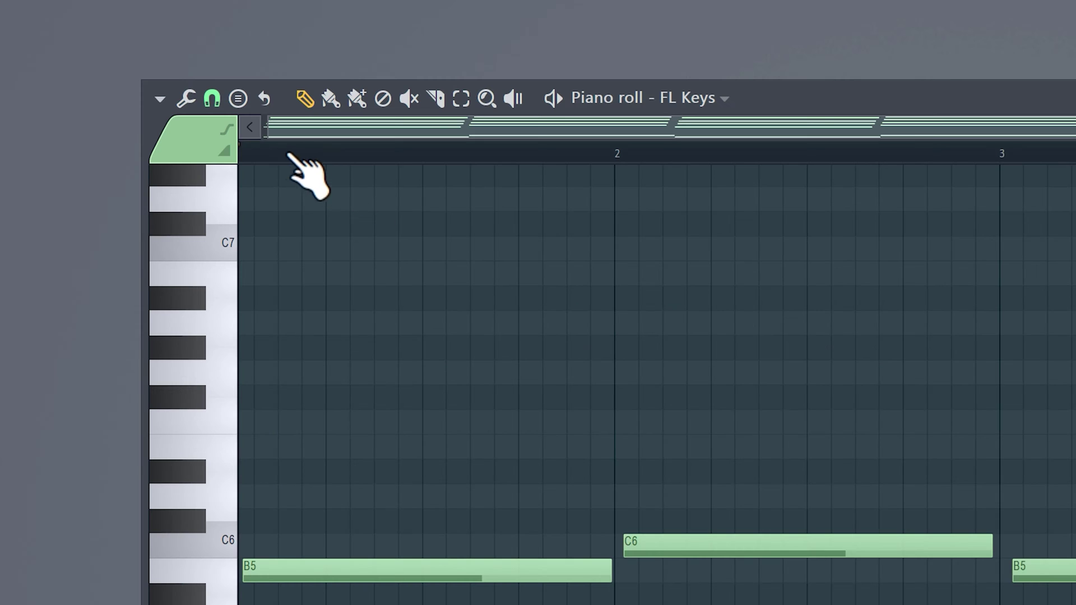
{"action": "left_click", "coordinate": [212, 99]}
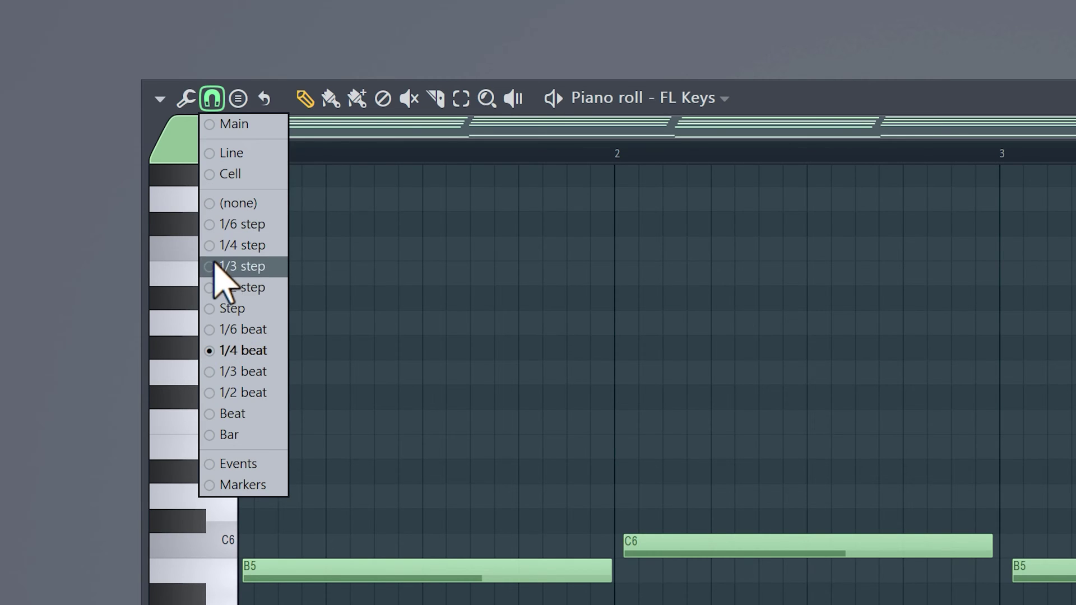
On a 1/3-beat grid, add a descending G6–F6–D6 melody and a C7 held to bar 3, then play.
{"action": "left_click", "coordinate": [224, 371]}
{"action": "left_click", "coordinate": [213, 183]}
{"action": "left_click", "coordinate": [254, 210]}
{"action": "left_click", "coordinate": [300, 248]}
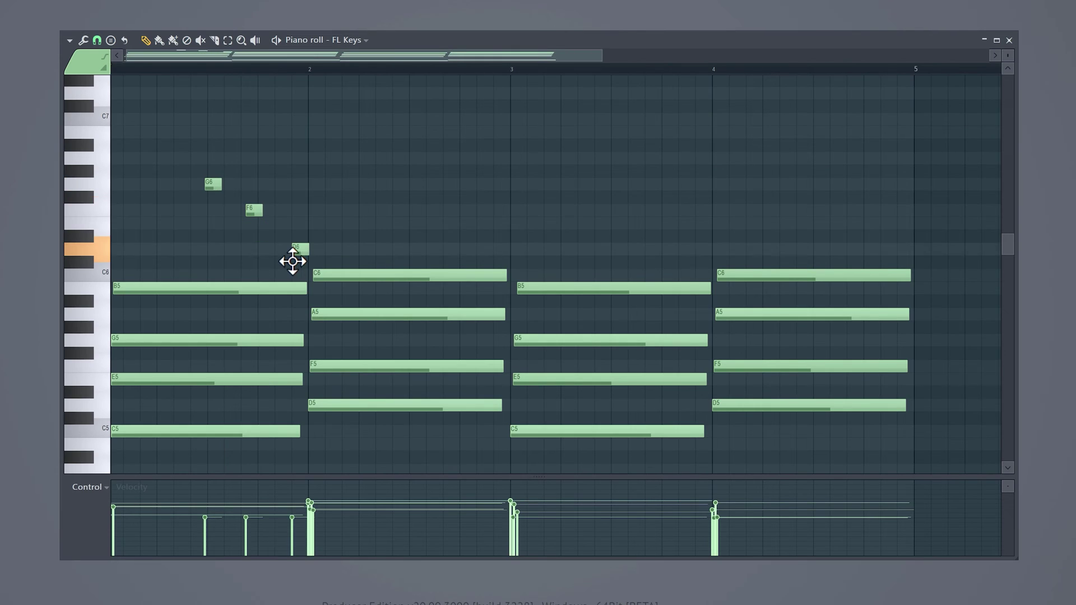
{"action": "left_click", "coordinate": [291, 223]}
{"action": "left_click", "coordinate": [314, 119]}
{"action": "left_click_drag", "start_coordinate": [325, 118], "coordinate": [504, 119]}
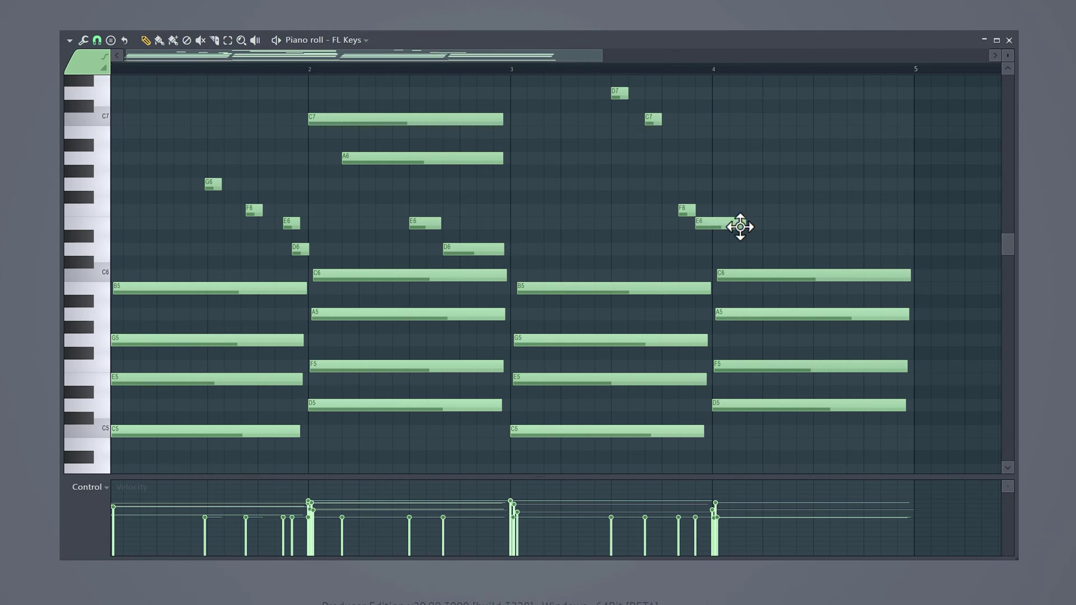
{"action": "key", "text": "space"}
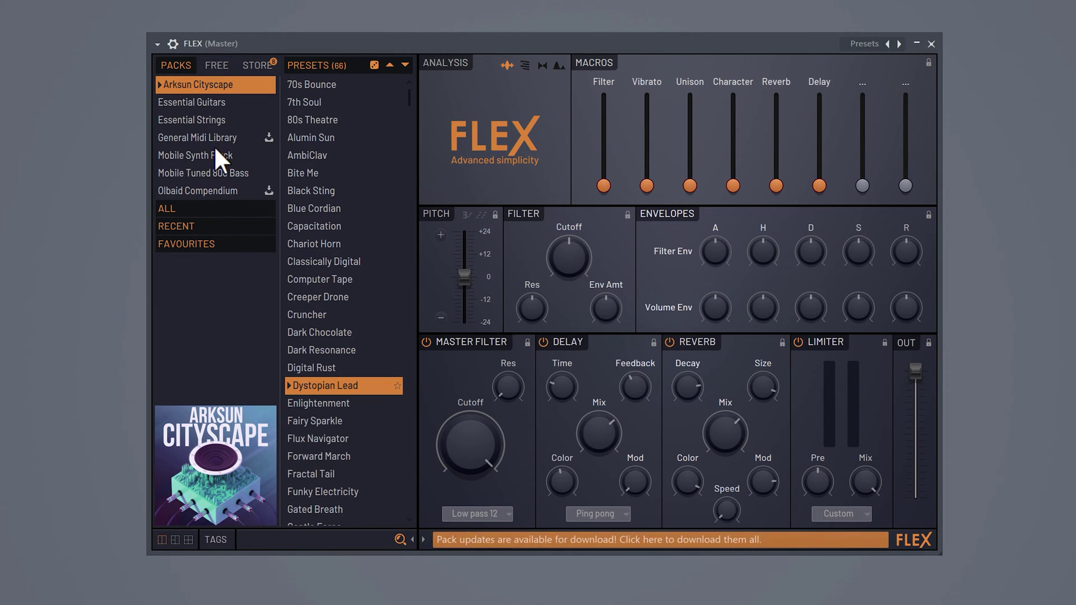
Load FLEX's Essential Strings 'All Strings Slow' preset and place a sustained strings note.
{"action": "left_click", "coordinate": [216, 121]}
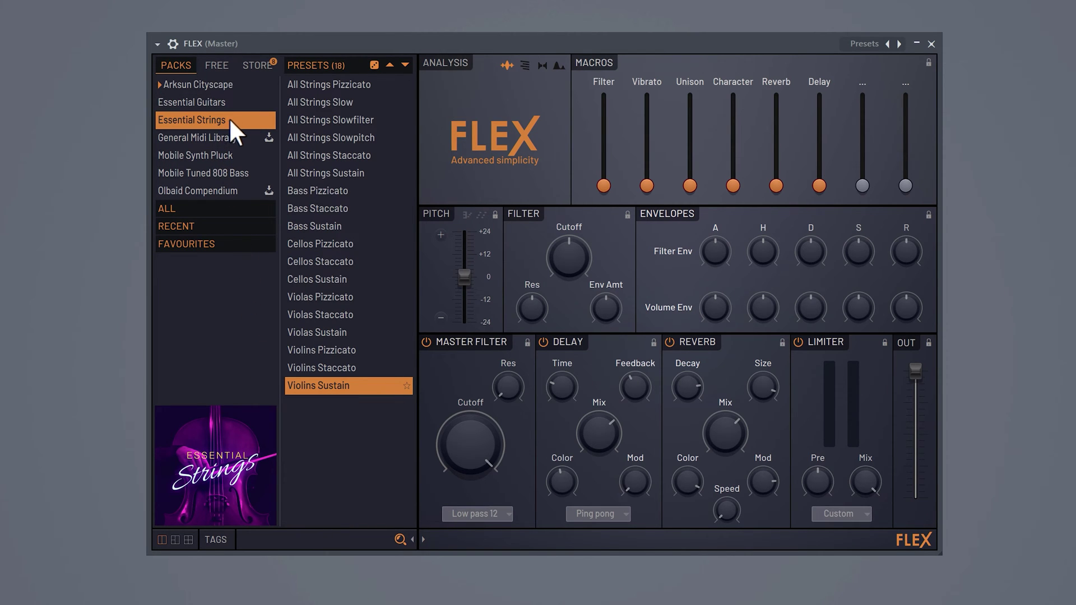
{"action": "left_click", "coordinate": [334, 102]}
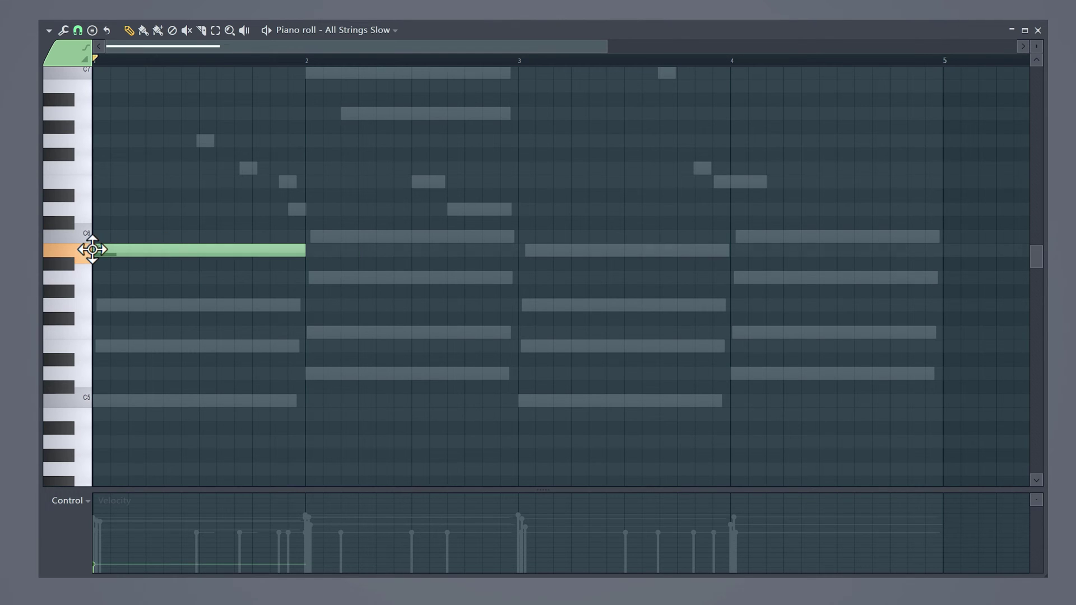
{"action": "left_click", "coordinate": [308, 277]}
End the strings line with an A5 at bar 4, then draw C4 and D4 bass notes.
{"action": "left_click", "coordinate": [521, 304]}
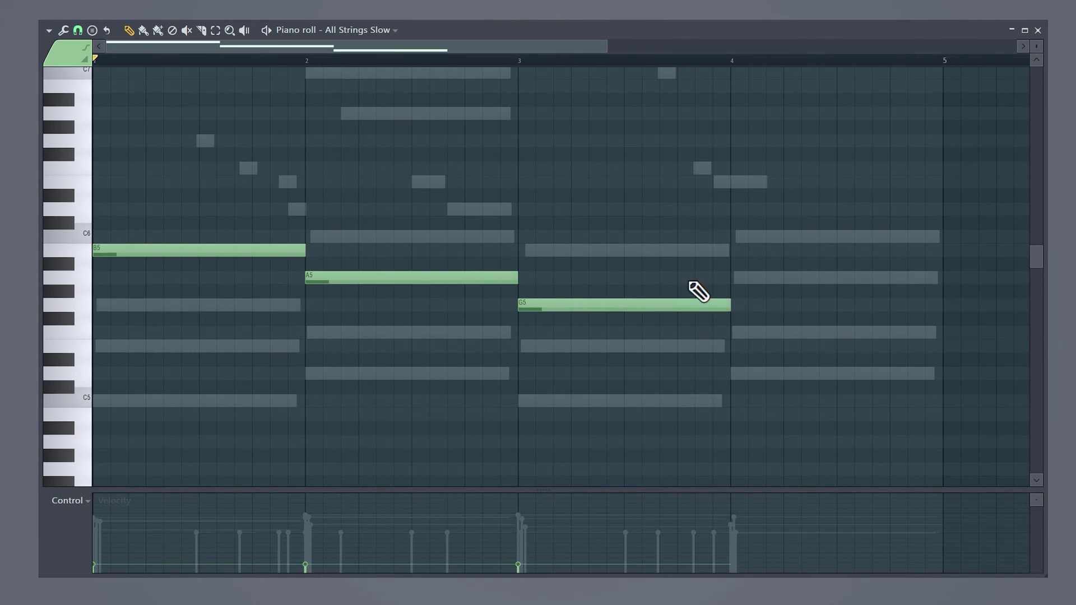
{"action": "left_click", "coordinate": [733, 276]}
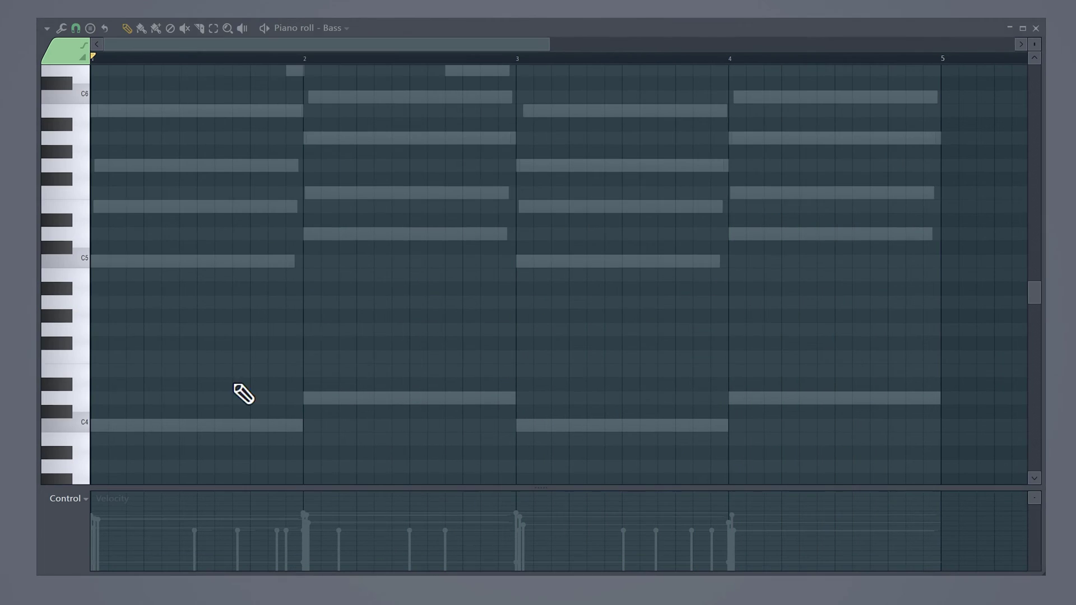
{"action": "left_click", "coordinate": [90, 441]}
{"action": "right_click", "coordinate": [86, 443]}
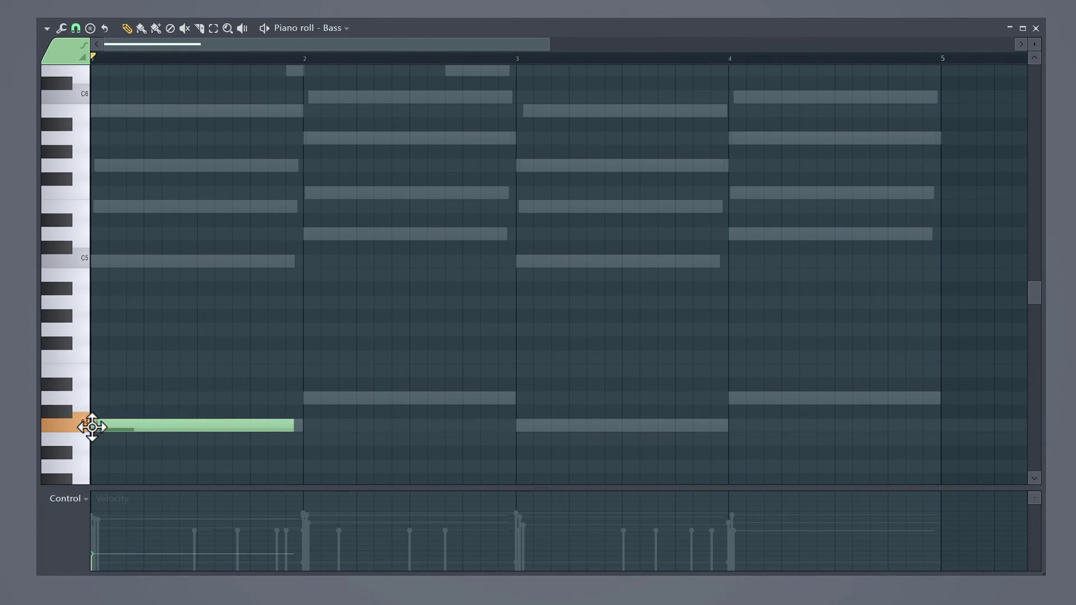
{"action": "left_click", "coordinate": [305, 401]}
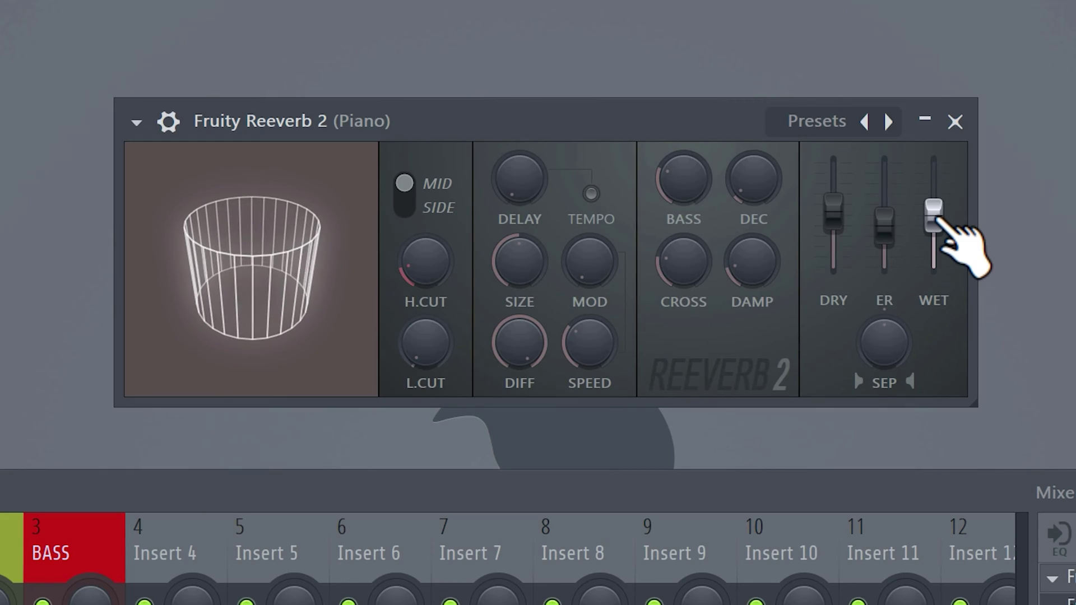
Pull the WET fader of the Piano insert's Fruity Reeverb 2 down.
{"action": "left_click_drag", "start_coordinate": [938, 221], "coordinate": [938, 235]}
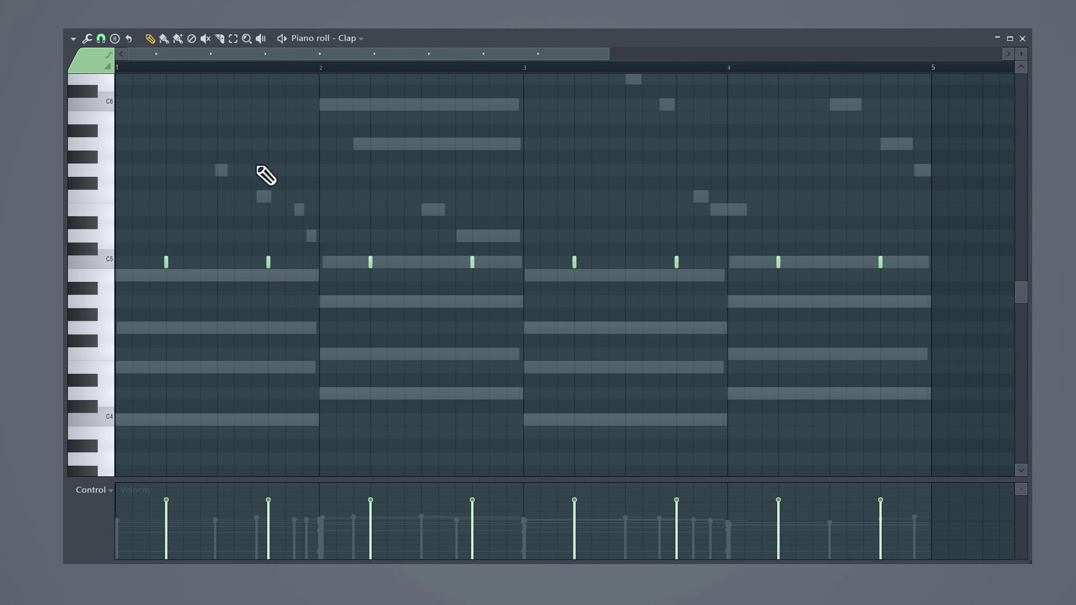
Show the Kick pattern in the piano roll and play the beat.
{"action": "left_click", "coordinate": [358, 38]}
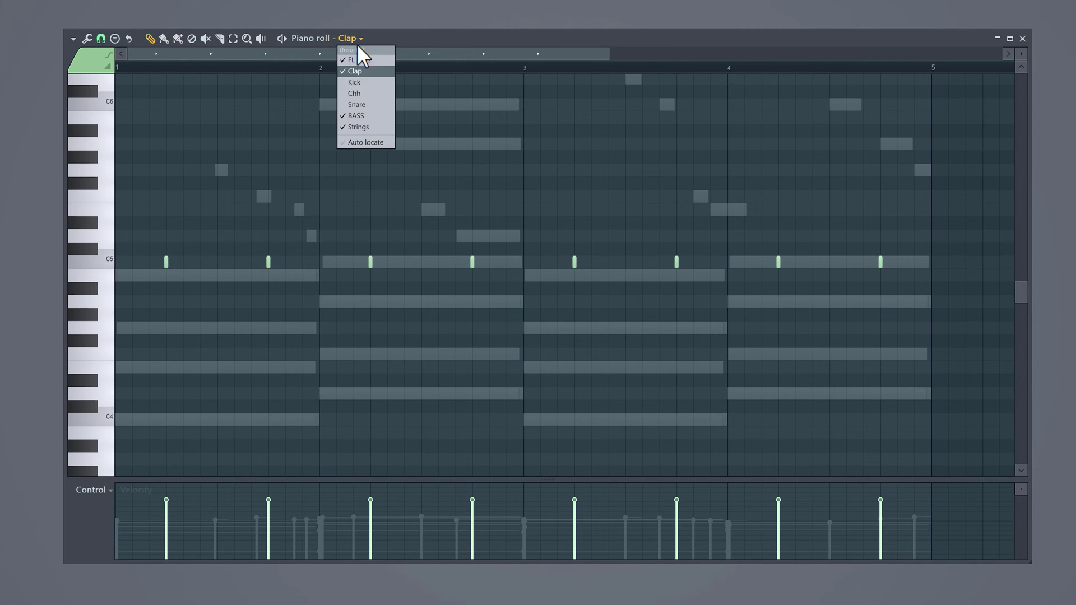
{"action": "left_click", "coordinate": [359, 95]}
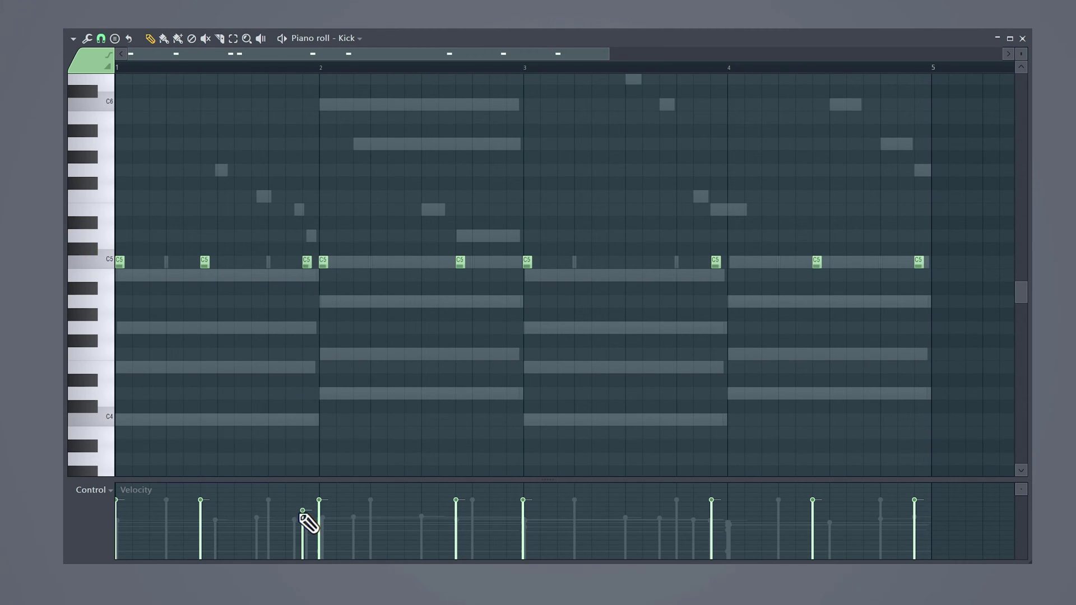
{"action": "key", "text": "space"}
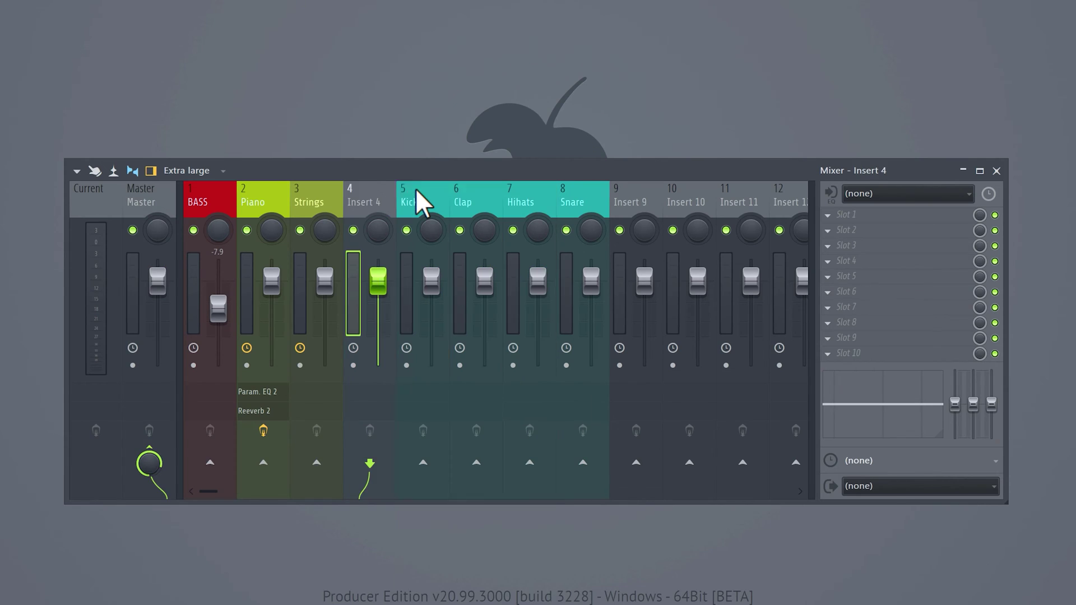
Rename Insert 4 'DRUM BUSS', colour it black, and route Kick through Snare into it.
{"action": "key", "text": "F2"}
{"action": "type", "text": "DRUM BUSS"}
{"action": "left_click", "coordinate": [461, 442]}
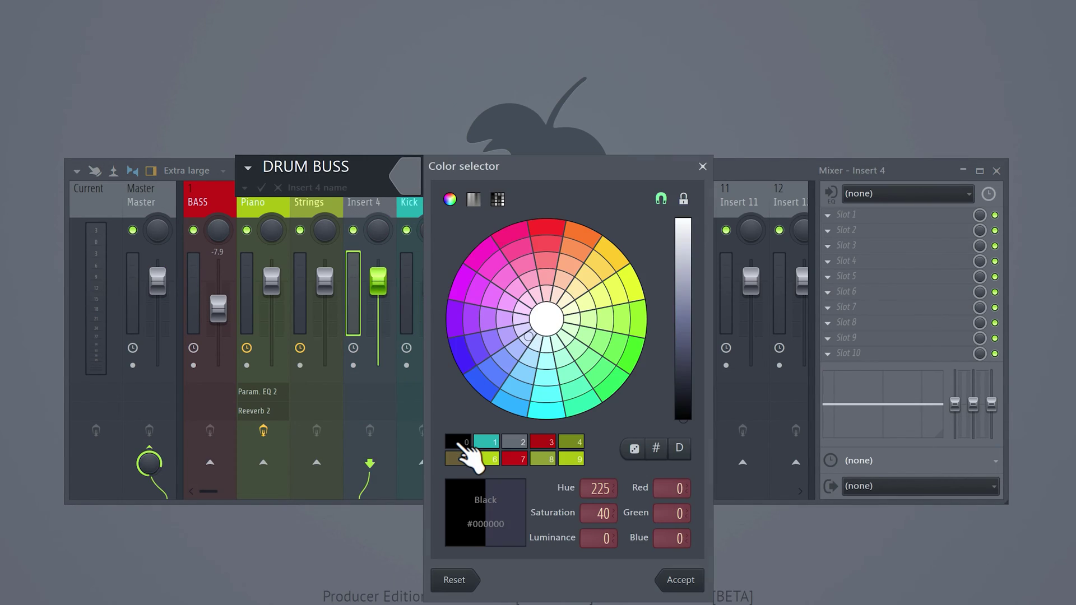
{"action": "left_click", "coordinate": [675, 583]}
{"action": "left_click_drag", "start_coordinate": [435, 299], "coordinate": [571, 305]}
{"action": "right_click", "coordinate": [371, 468]}
{"action": "left_click", "coordinate": [400, 481]}
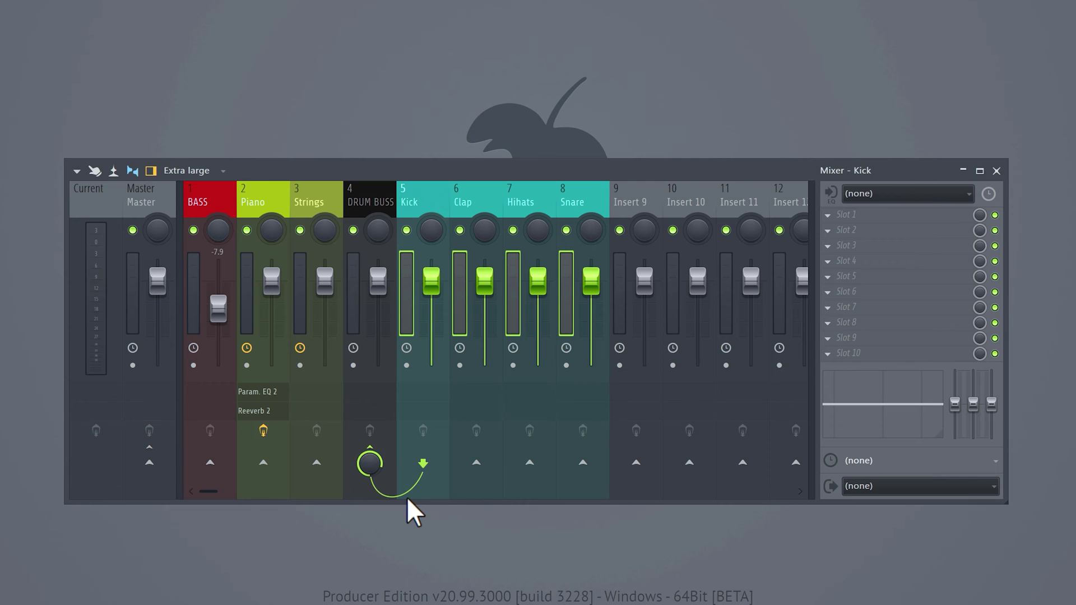
Insert a 'MELODY BUSS' track before Piano and route only Piano into it.
{"action": "right_click", "coordinate": [249, 267]}
{"action": "left_click", "coordinate": [328, 321]}
{"action": "type", "text": "MELODY BUSS"}
{"action": "key", "text": "Return"}
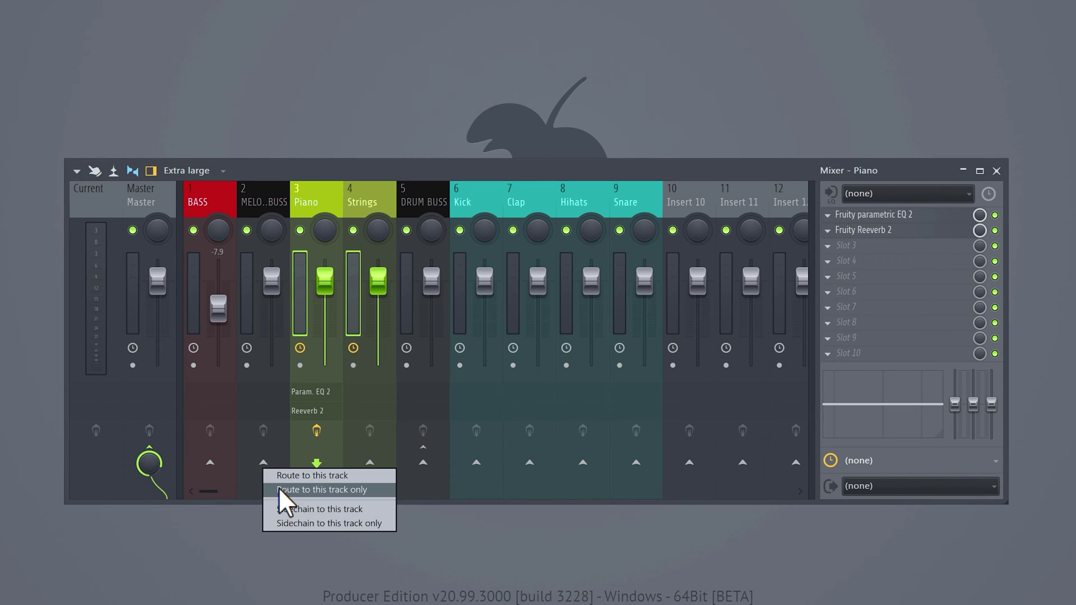
{"action": "left_click", "coordinate": [279, 489]}
Sidechain DRUM BUSS into MELODY BUSS and add Fruity Limiter to its second slot.
{"action": "left_click", "coordinate": [411, 294]}
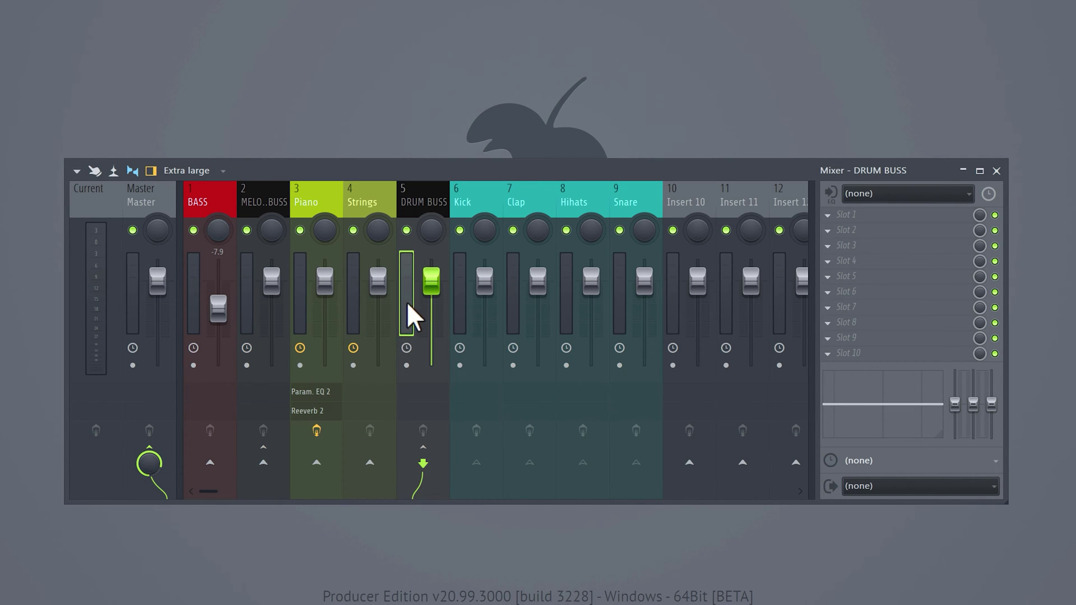
{"action": "right_click", "coordinate": [263, 463]}
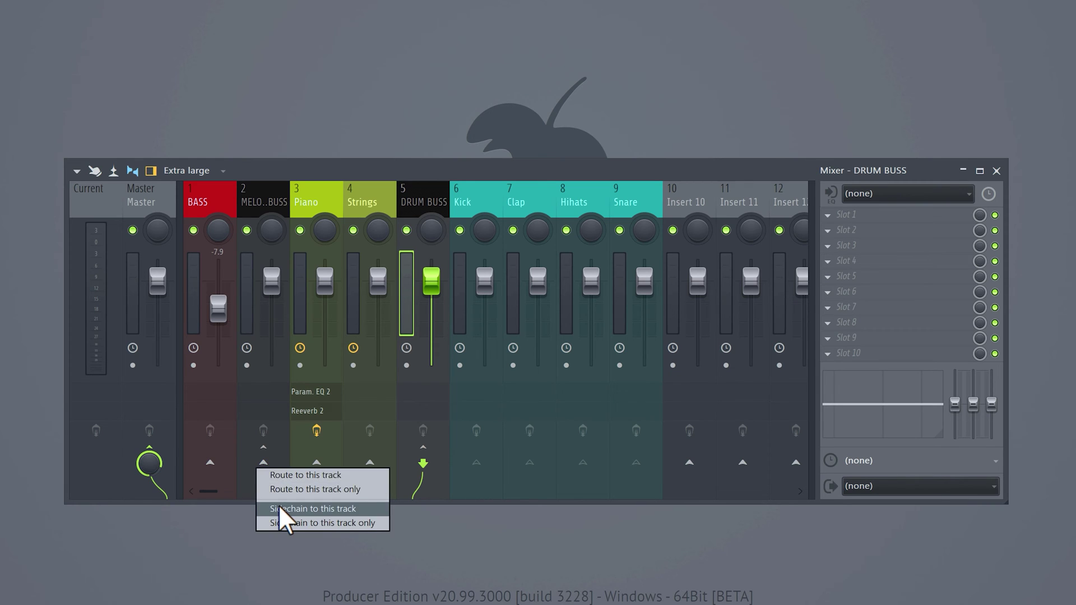
{"action": "left_click", "coordinate": [280, 508]}
{"action": "left_click", "coordinate": [246, 317]}
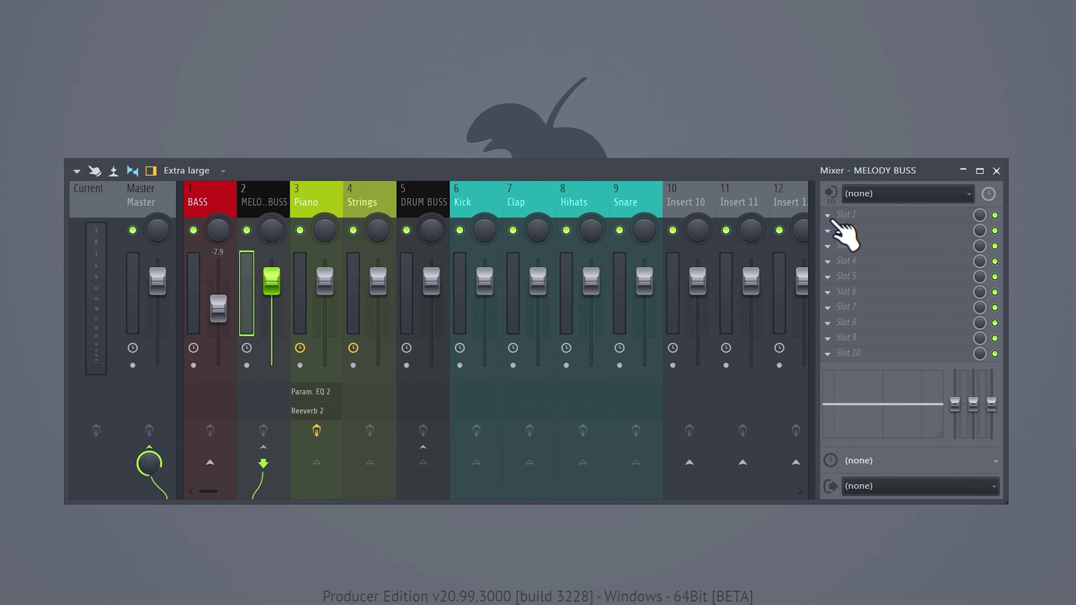
{"action": "left_click", "coordinate": [832, 229]}
{"action": "left_click", "coordinate": [1065, 232]}
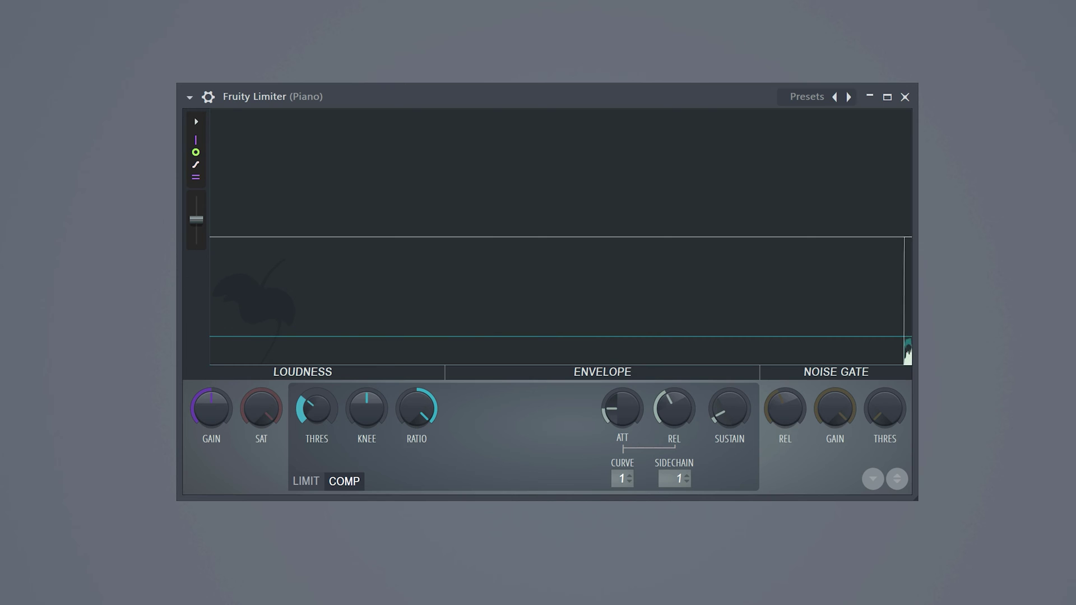
Lower the Fruity Limiter COMP threshold so the melody bus ducks on drum hits.
{"action": "left_click_drag", "start_coordinate": [316, 409], "coordinate": [317, 431]}
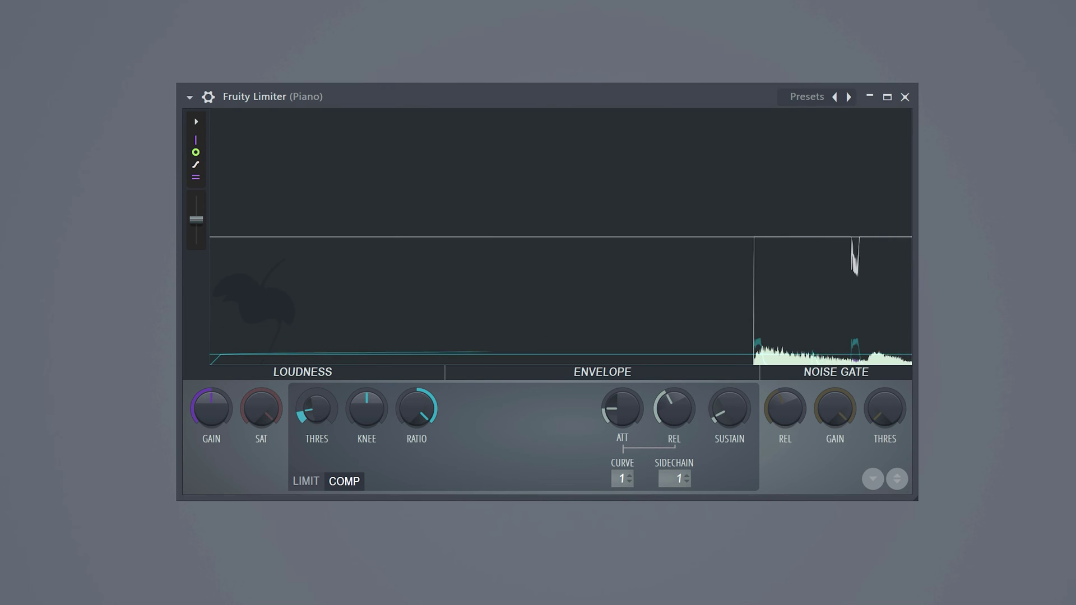